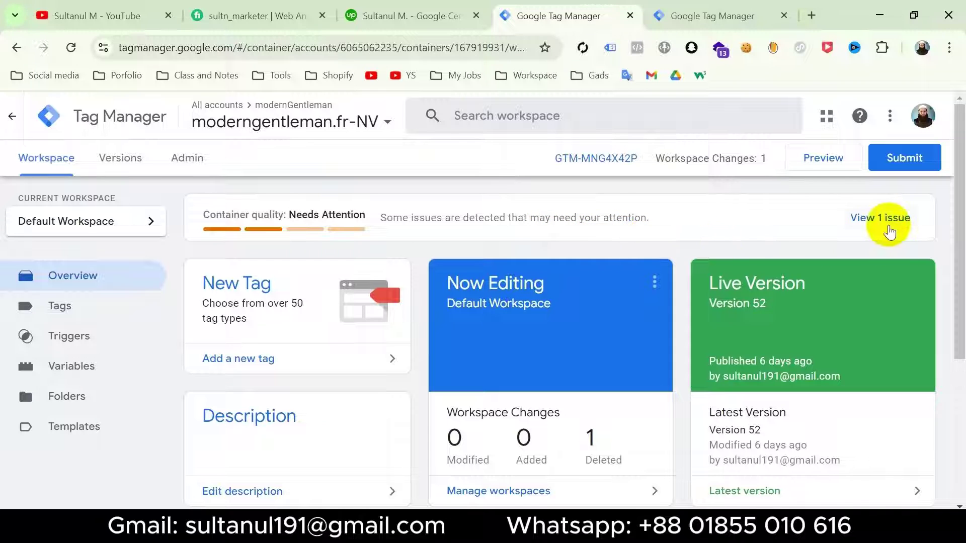
- Review the container's untagged-pages issue, then go to the container's Admin settings
{"action": "left_click", "coordinate": [888, 221]}
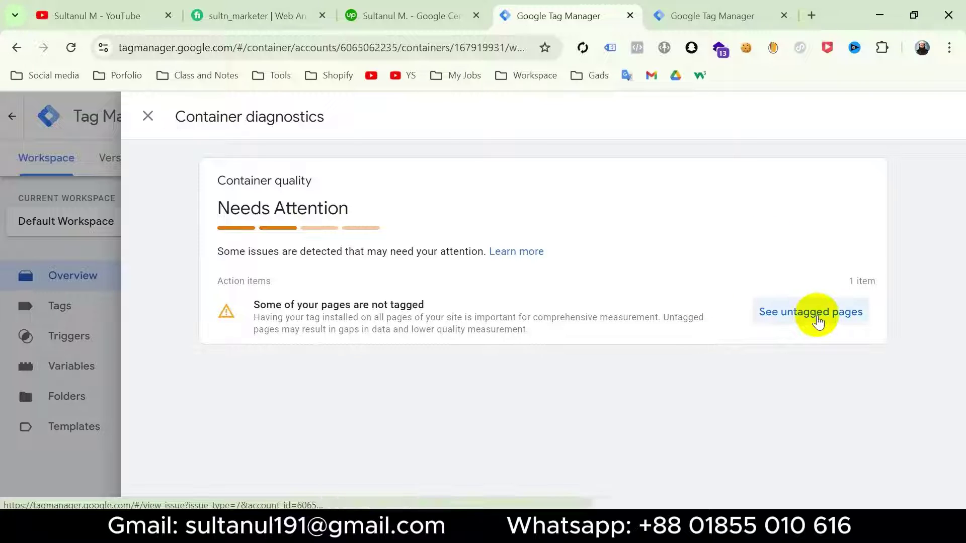
{"action": "left_click", "coordinate": [818, 317]}
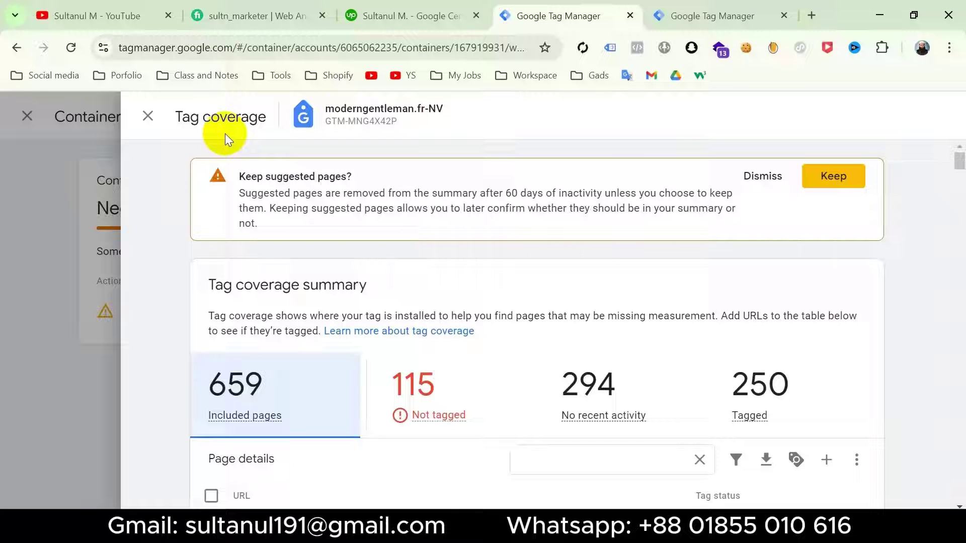
{"action": "left_click", "coordinate": [158, 122]}
{"action": "left_click", "coordinate": [188, 161]}
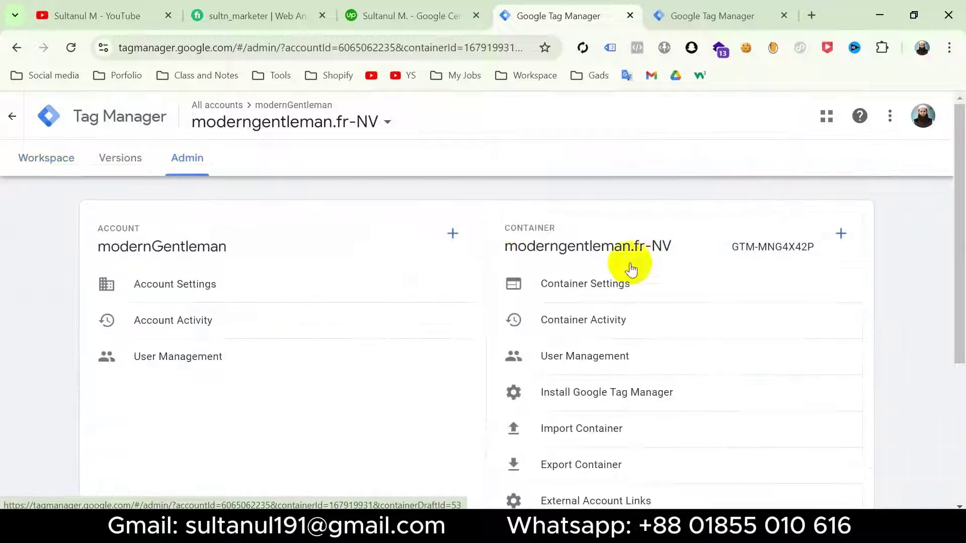
{"action": "scroll", "coordinate": [658, 291], "scroll_direction": "down", "scroll_amount": 5}
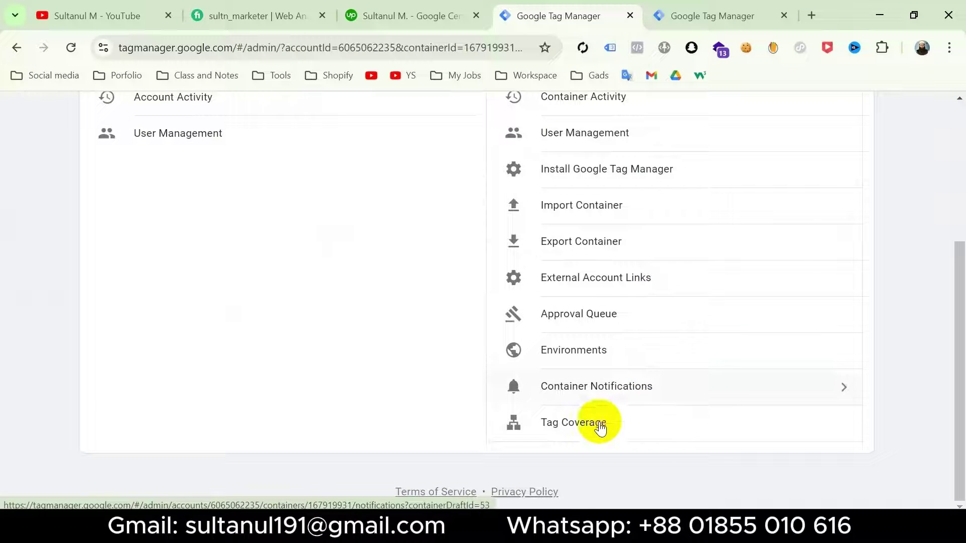
- Open Tag Coverage and review the 115 not tagged, 294 no recent activity and 250 tagged counts
{"action": "left_click", "coordinate": [596, 431]}
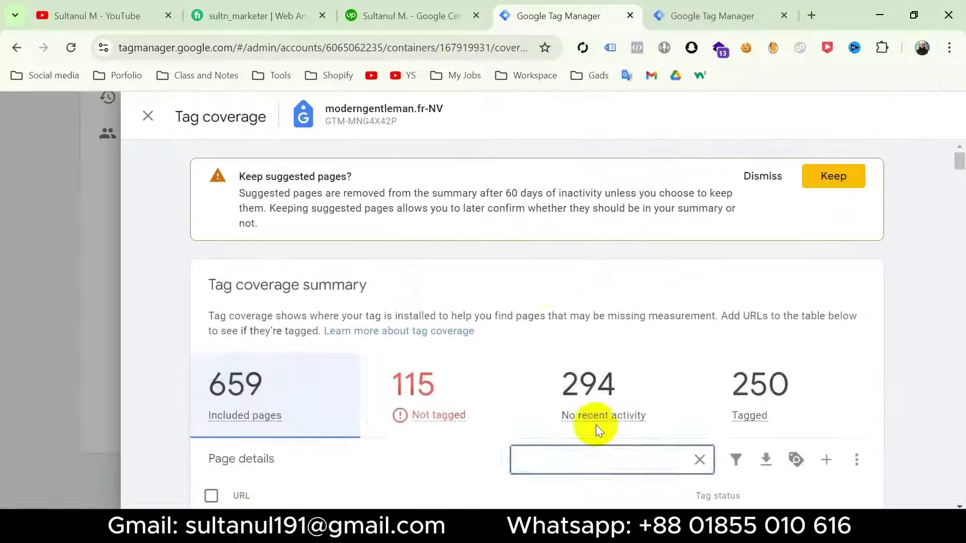
{"action": "scroll", "coordinate": [542, 291], "scroll_direction": "down", "scroll_amount": 3}
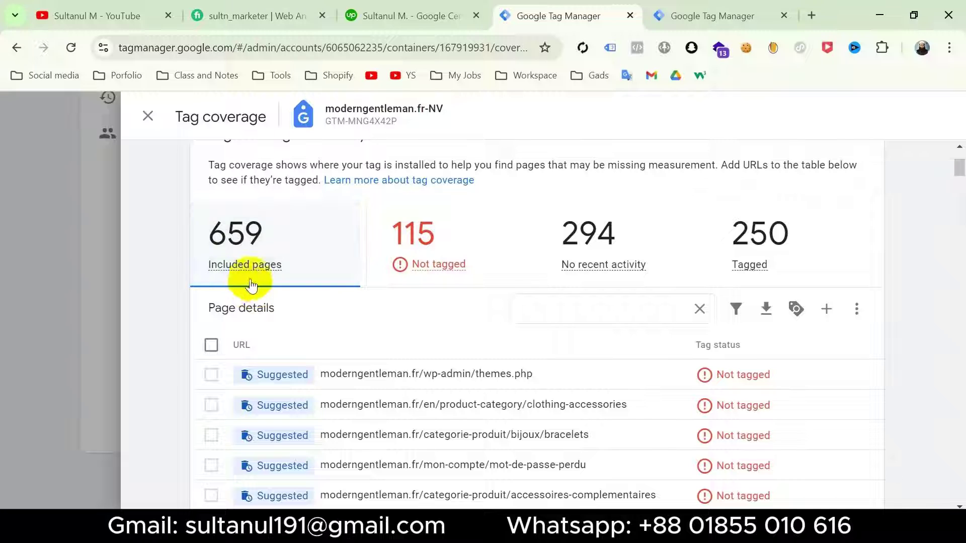
{"action": "mouse_move", "coordinate": [445, 271]}
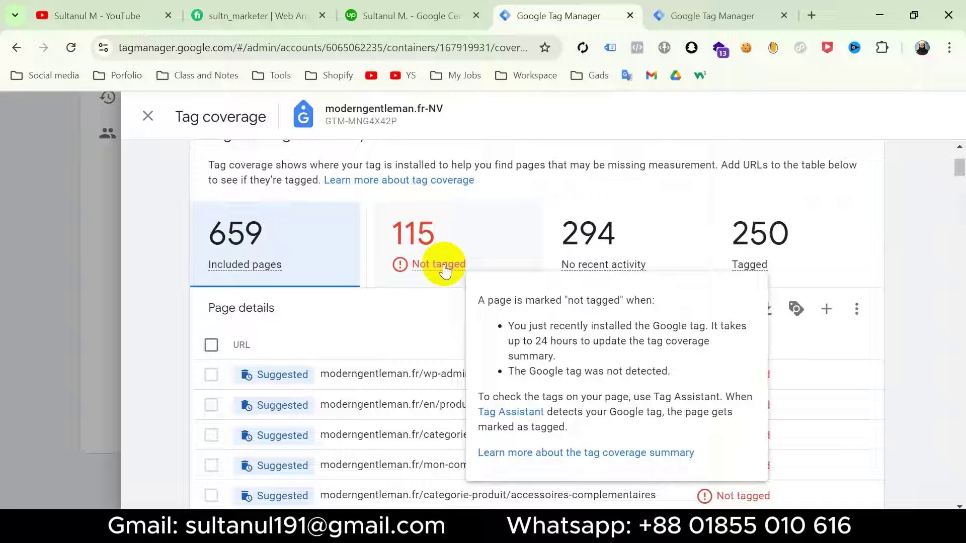
{"action": "mouse_move", "coordinate": [604, 274]}
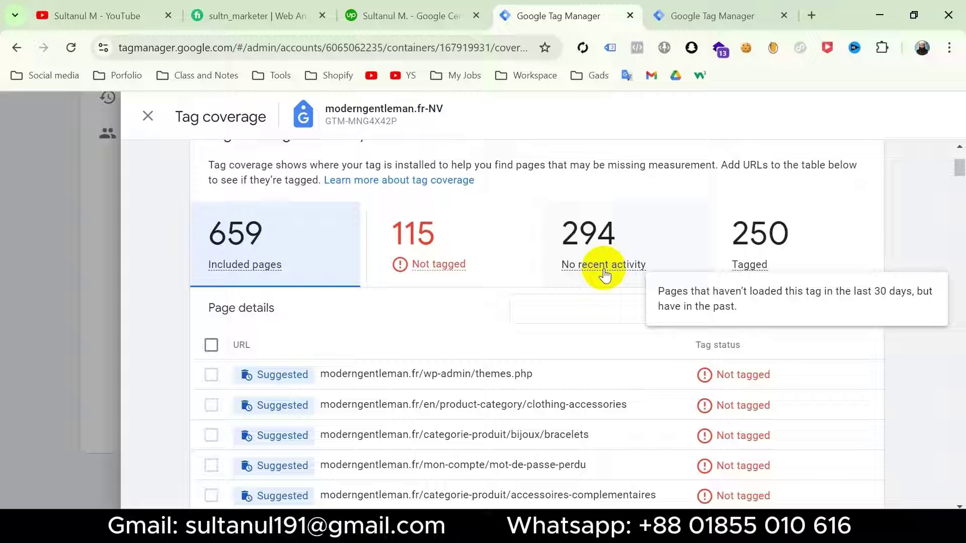
{"action": "mouse_move", "coordinate": [753, 275]}
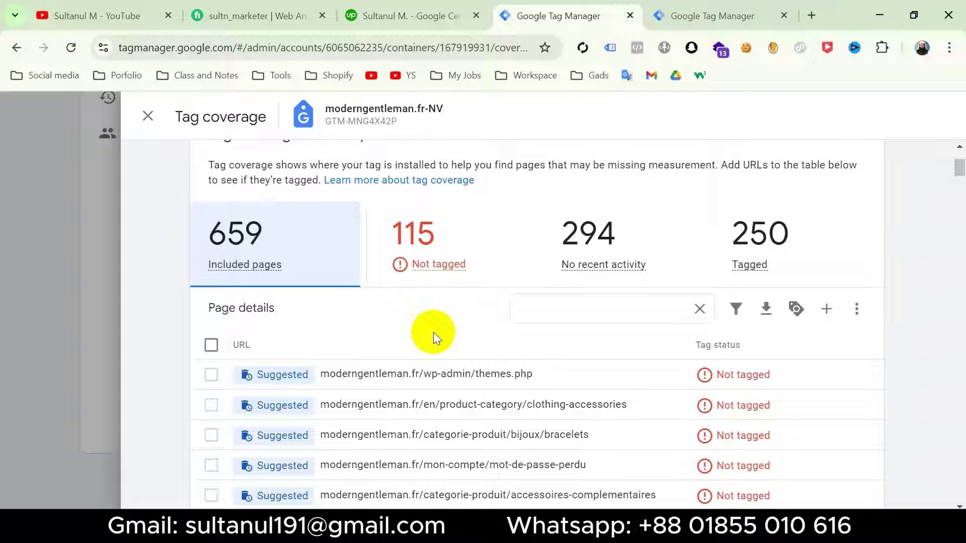
{"action": "mouse_move", "coordinate": [444, 384]}
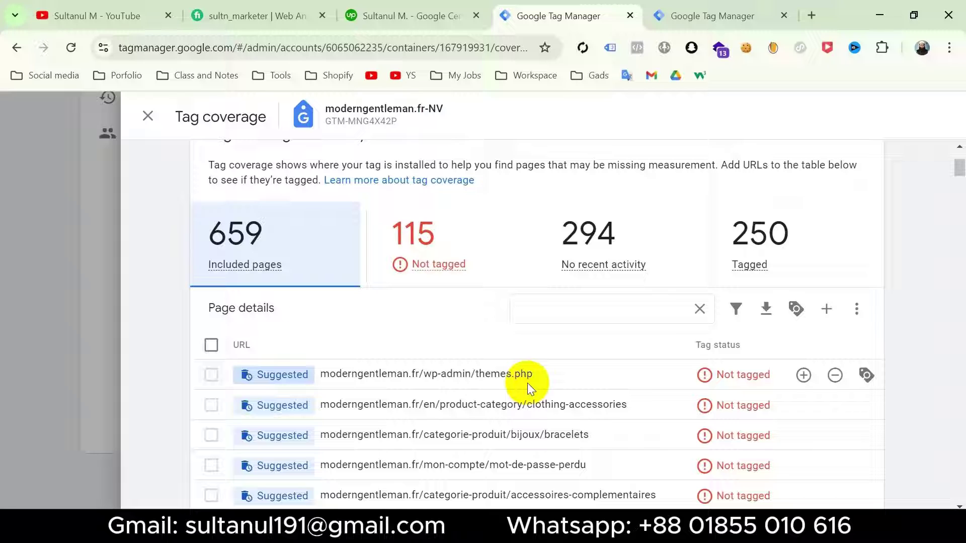
- Ignore the wp-admin pages themes.php, post.php, term.php and users.php in tag coverage
{"action": "left_click", "coordinate": [835, 376]}
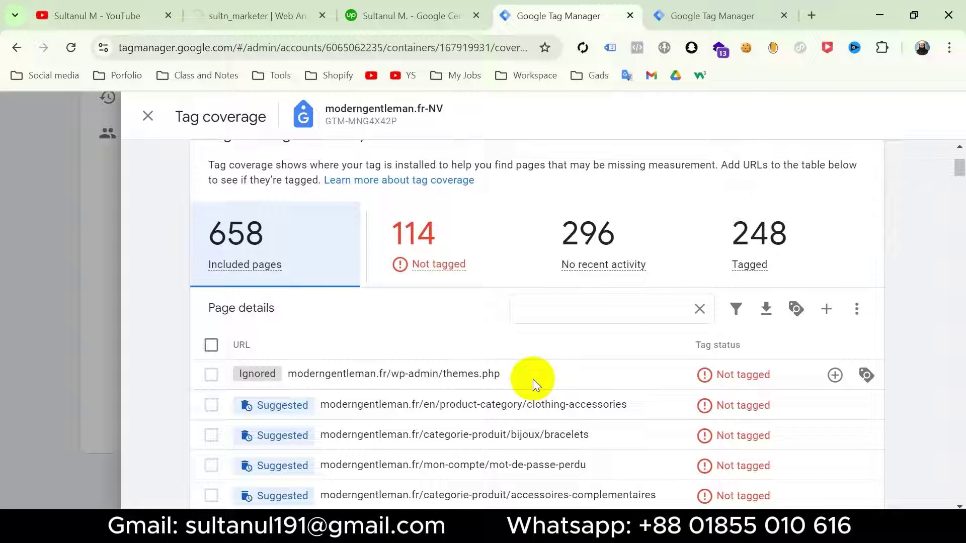
{"action": "scroll", "coordinate": [532, 379], "scroll_direction": "down", "scroll_amount": 3}
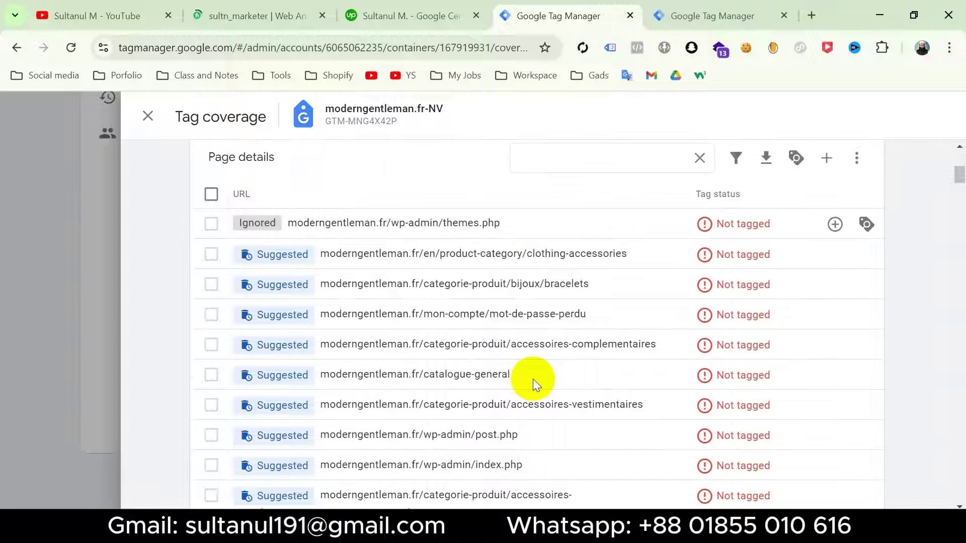
{"action": "scroll", "coordinate": [669, 372], "scroll_direction": "down", "scroll_amount": 2}
{"action": "left_click", "coordinate": [803, 361]}
{"action": "scroll", "coordinate": [828, 379], "scroll_direction": "down", "scroll_amount": 5}
{"action": "left_click", "coordinate": [803, 359]}
{"action": "left_click", "coordinate": [803, 389]}
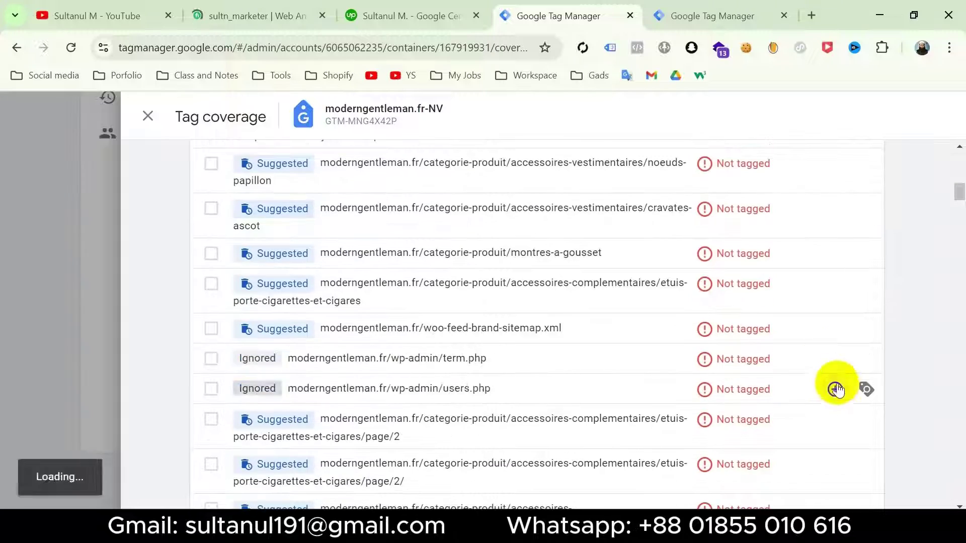
{"action": "scroll", "coordinate": [580, 395], "scroll_direction": "down", "scroll_amount": 15}
{"action": "scroll", "coordinate": [582, 390], "scroll_direction": "down", "scroll_amount": 5}
{"action": "scroll", "coordinate": [584, 336], "scroll_direction": "up", "scroll_amount": 20}
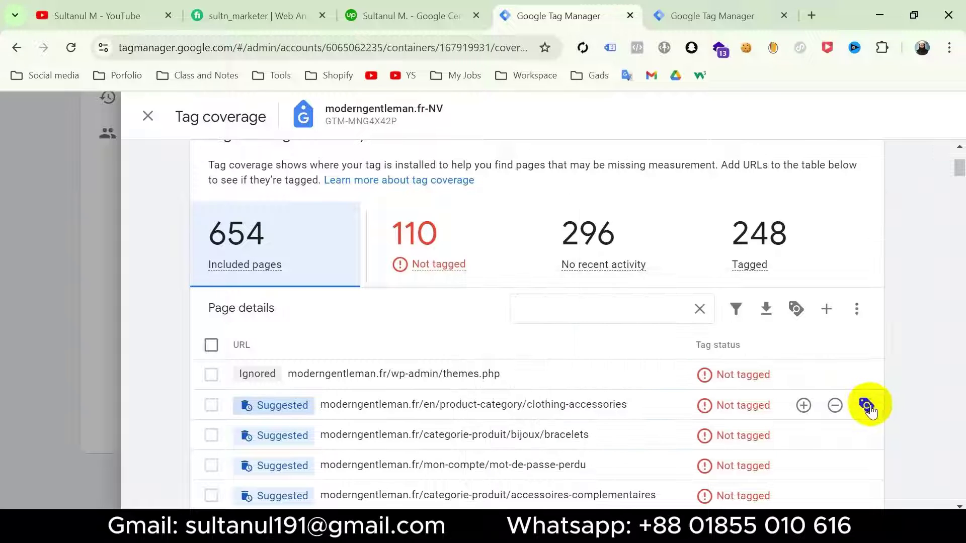
- Confirm in Tag Assistant that the clothing-accessories page loads GTM-MNG4X42P with six tags fired
{"action": "left_click", "coordinate": [866, 405]}
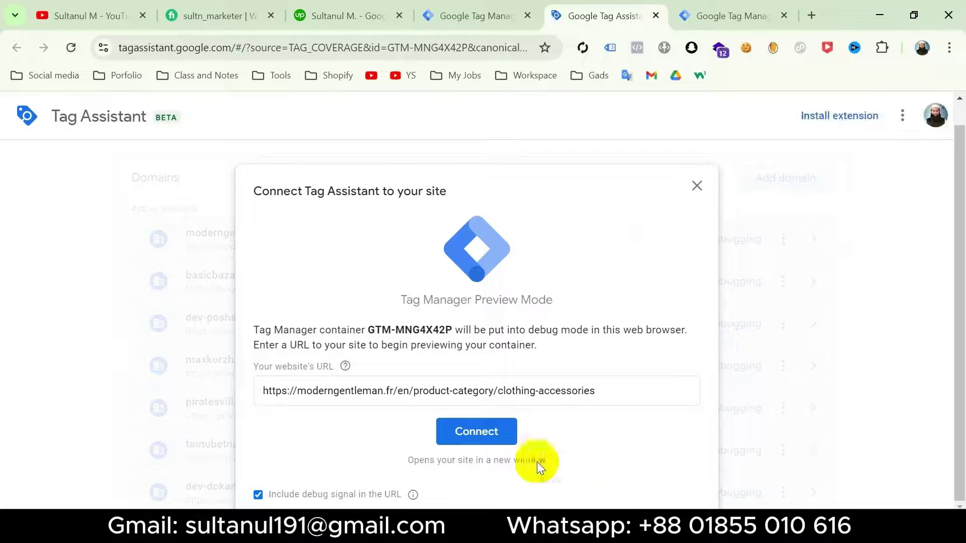
{"action": "left_click", "coordinate": [481, 434]}
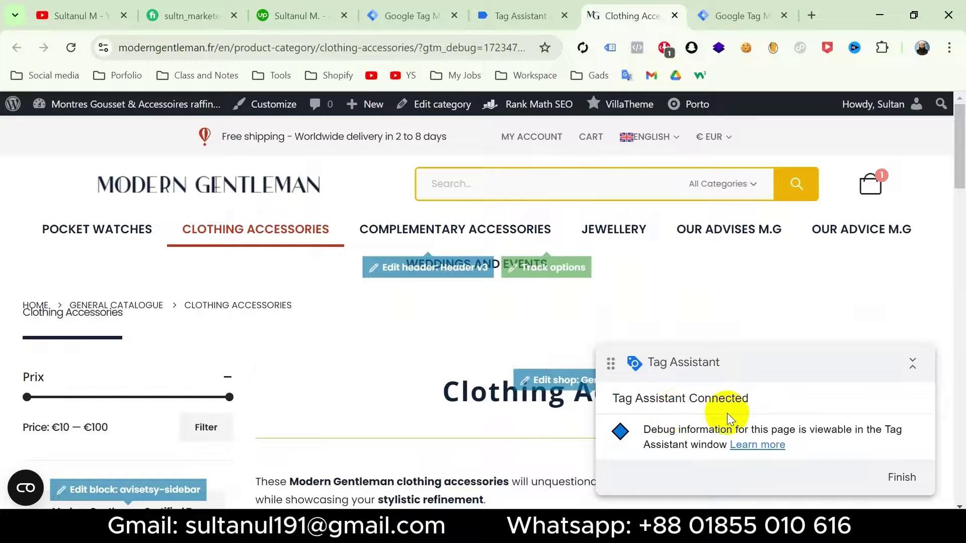
{"action": "left_click", "coordinate": [524, 15]}
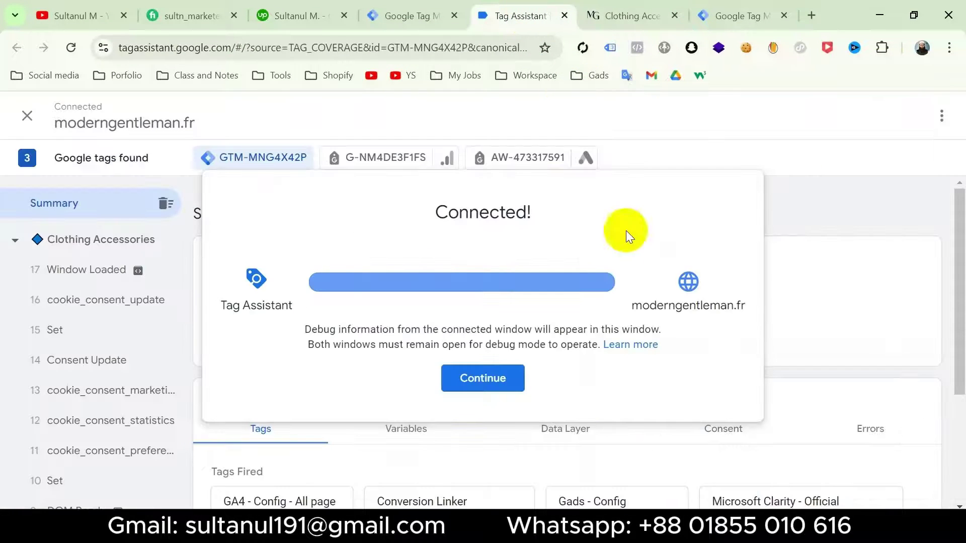
{"action": "left_click", "coordinate": [491, 382]}
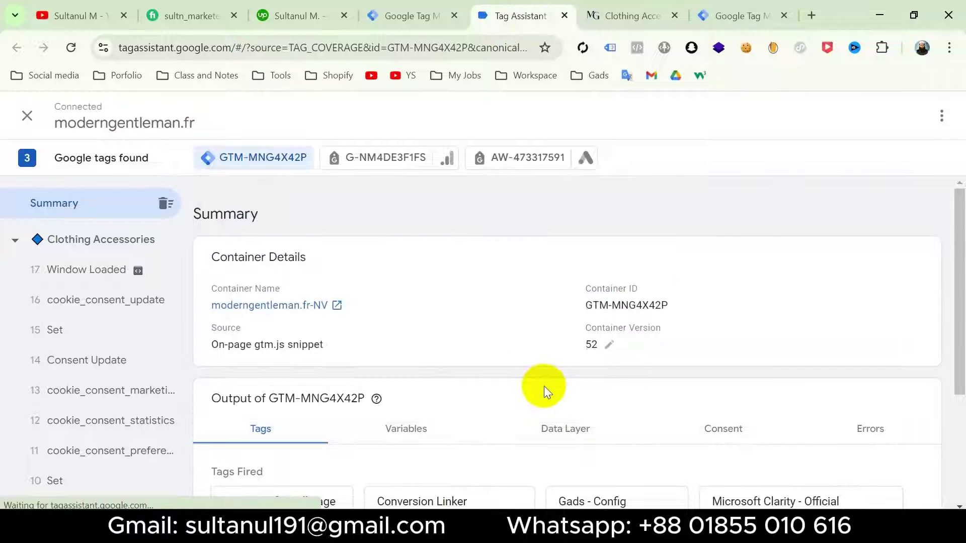
{"action": "scroll", "coordinate": [544, 385], "scroll_direction": "down", "scroll_amount": 3}
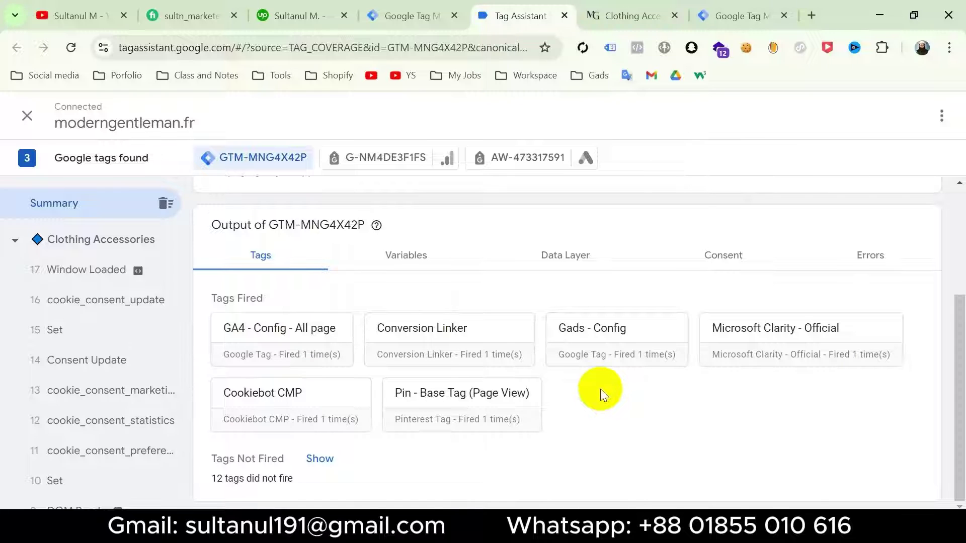
{"action": "left_click", "coordinate": [409, 16]}
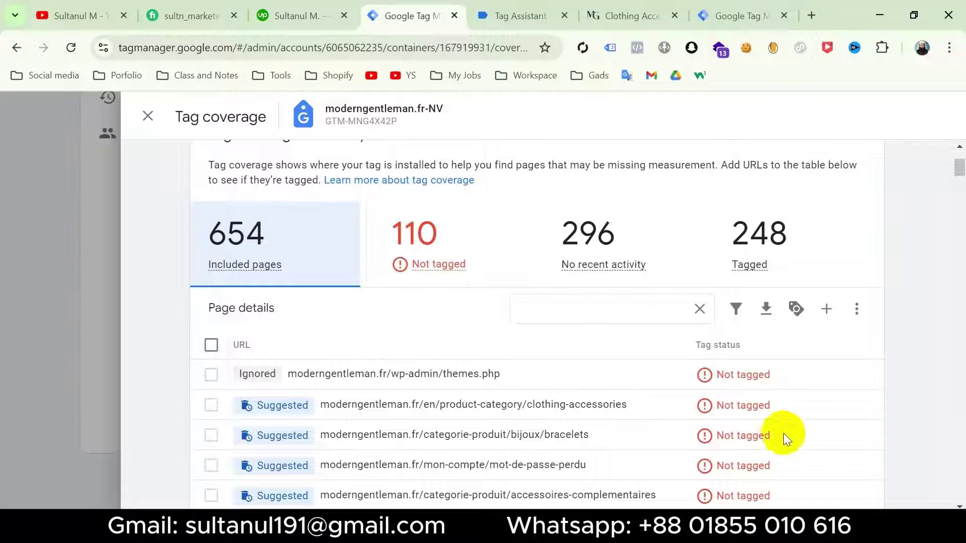
- Connect Tag Assistant to the bracelets page and confirm GTM-MNG4X42P fires six tags
{"action": "mouse_move", "coordinate": [864, 436]}
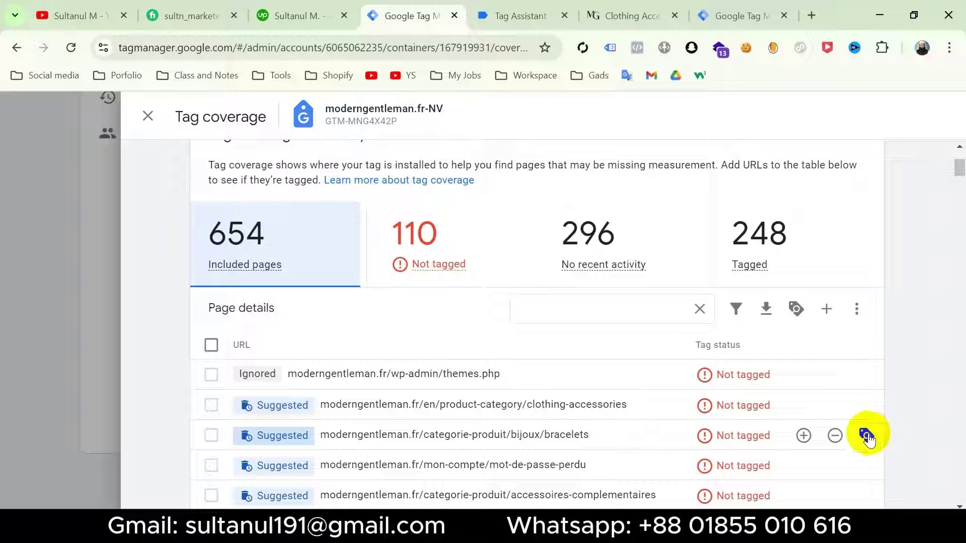
{"action": "left_click", "coordinate": [866, 436]}
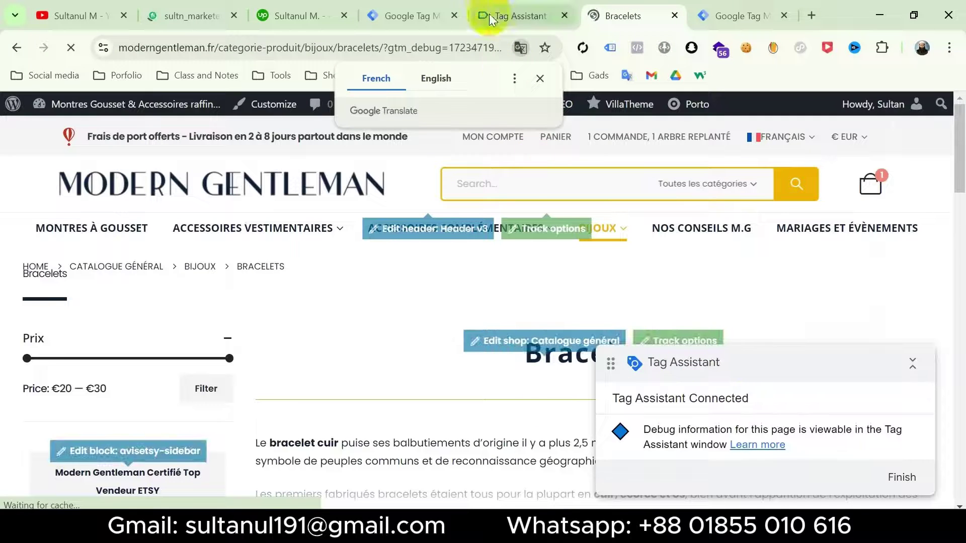
{"action": "left_click", "coordinate": [518, 16]}
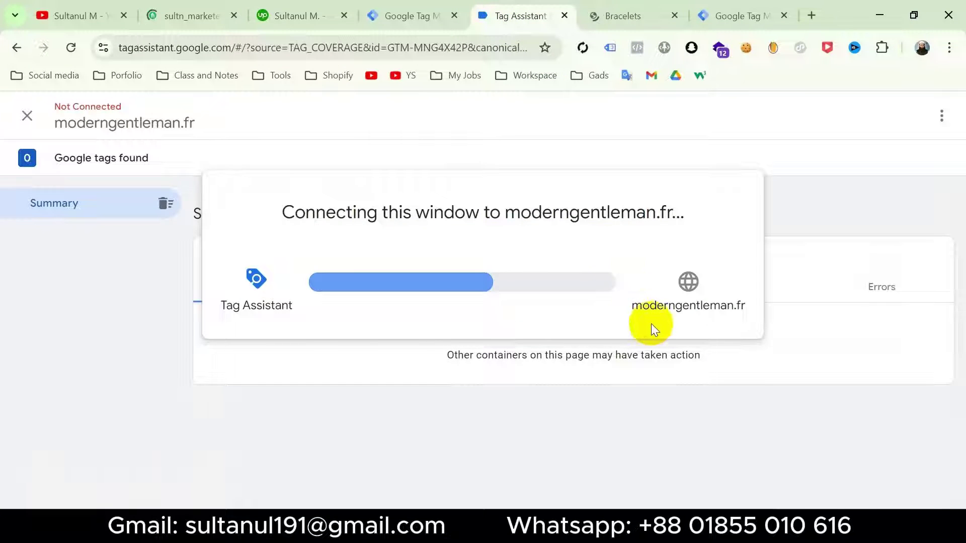
{"action": "left_click", "coordinate": [482, 376]}
{"action": "scroll", "coordinate": [483, 374], "scroll_direction": "down", "scroll_amount": 3}
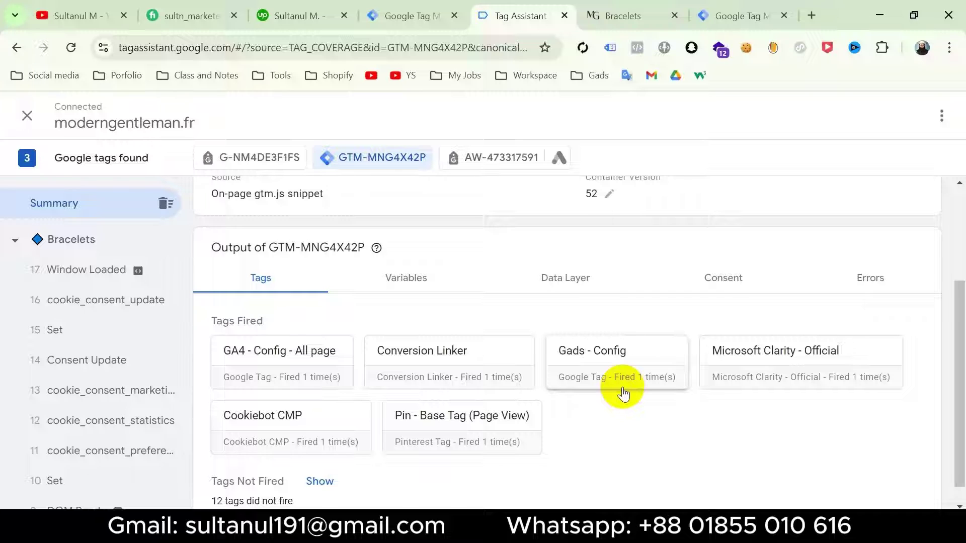
- Check the mot-de-passe-perdu page in Tag Assistant, confirming GTM-MNG4X42P with six tags fired
{"action": "left_click", "coordinate": [405, 16]}
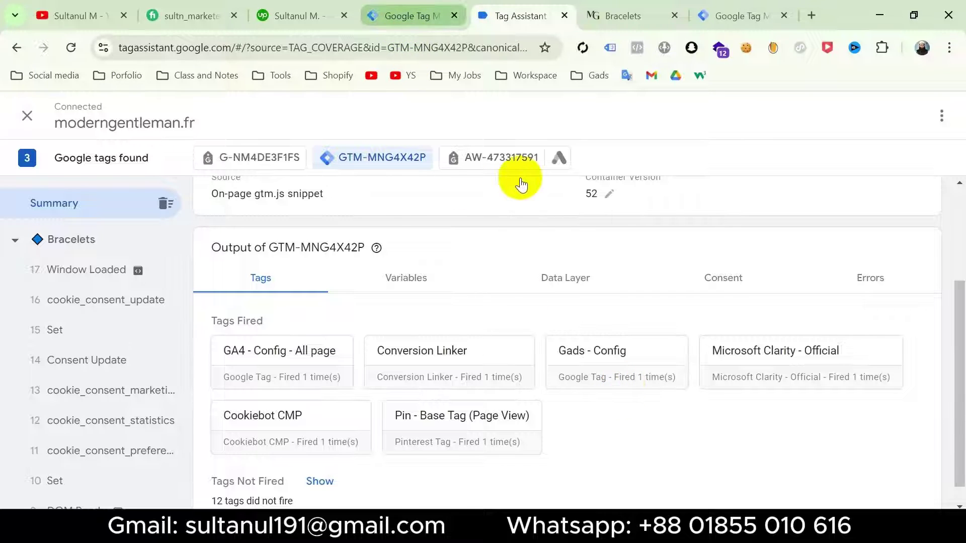
{"action": "left_click", "coordinate": [864, 461]}
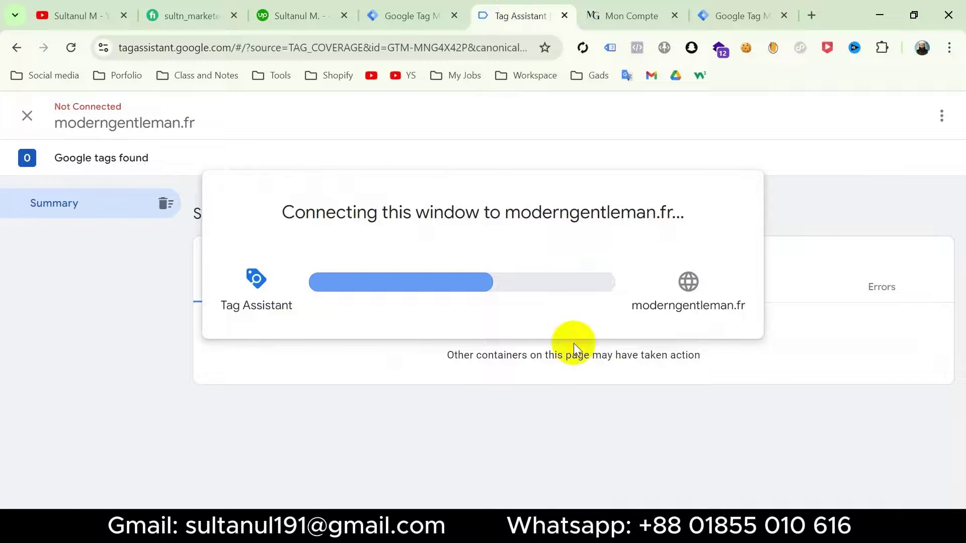
{"action": "left_click", "coordinate": [491, 379]}
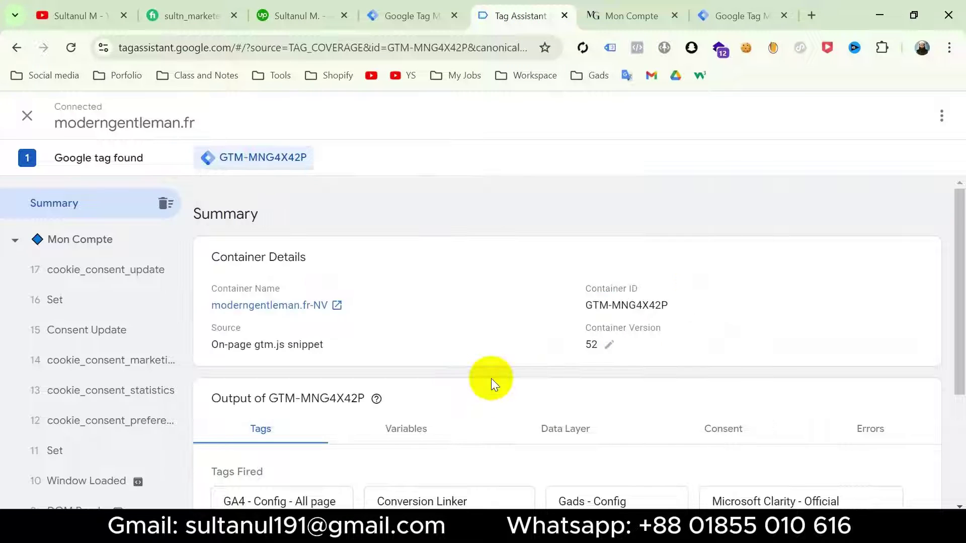
{"action": "scroll", "coordinate": [442, 397], "scroll_direction": "down", "scroll_amount": 3}
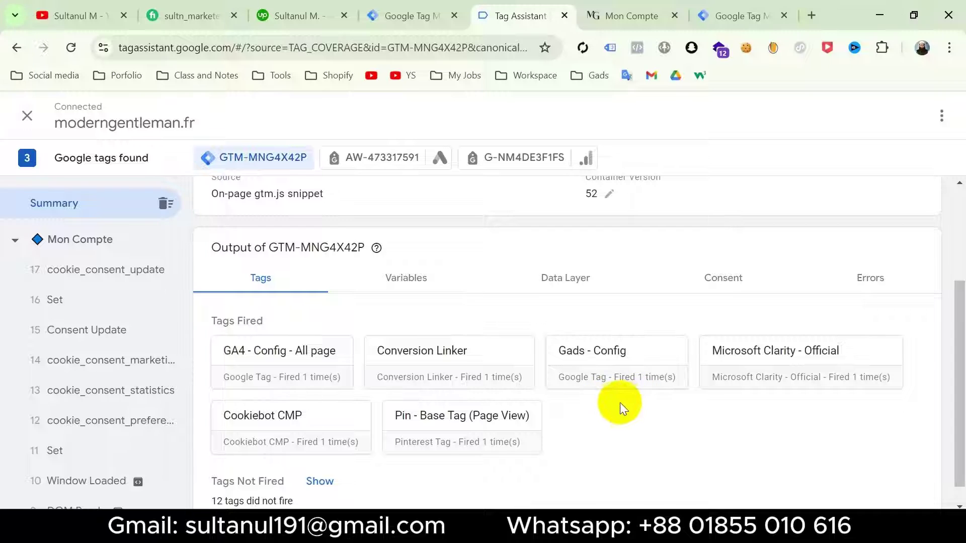
{"action": "left_click", "coordinate": [414, 24]}
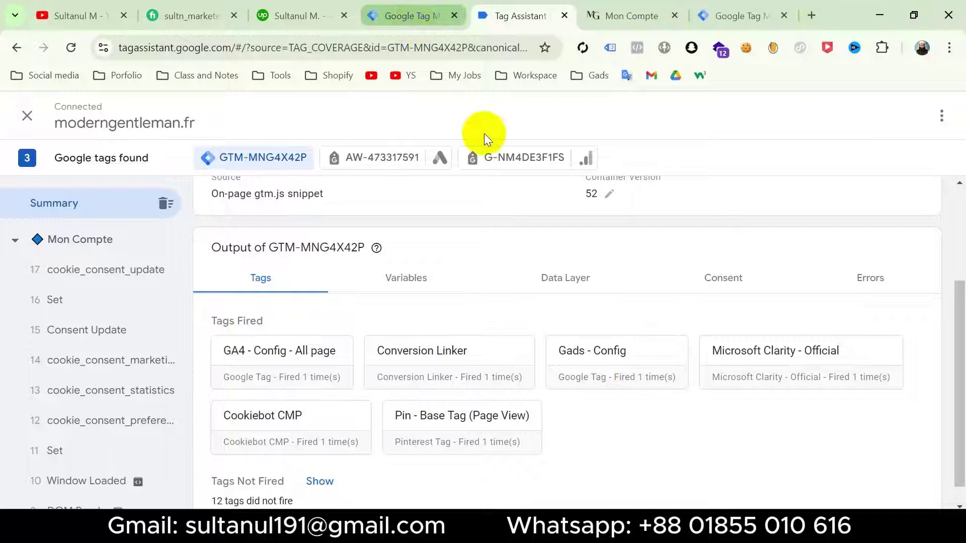